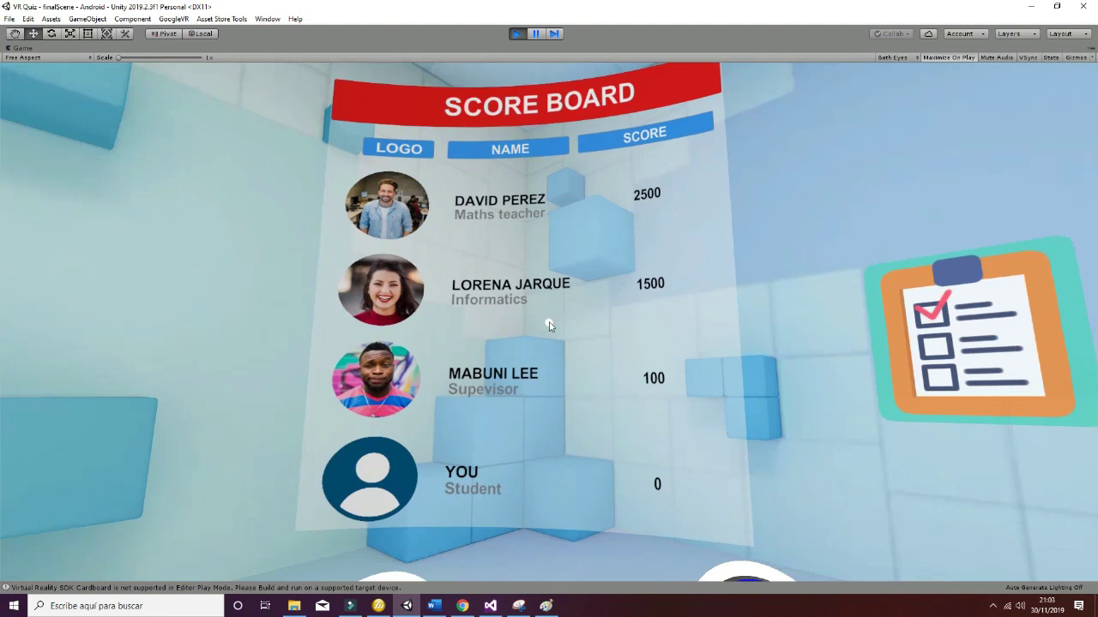
Step: Look around the score board and quiz results in the running game, and stop play mode
key("alt")
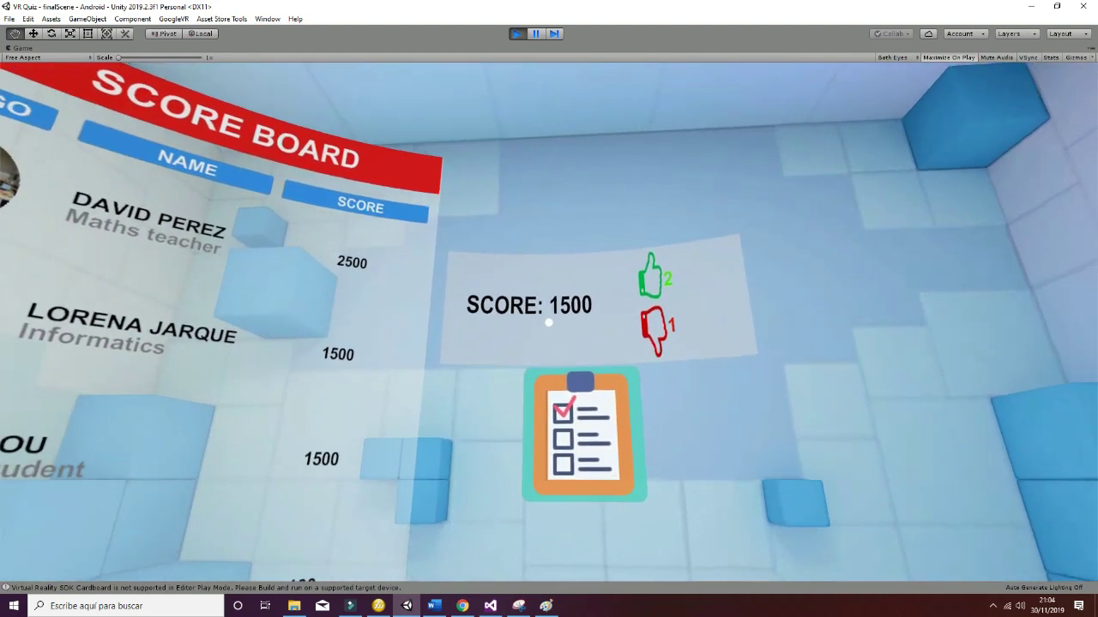
key("w")
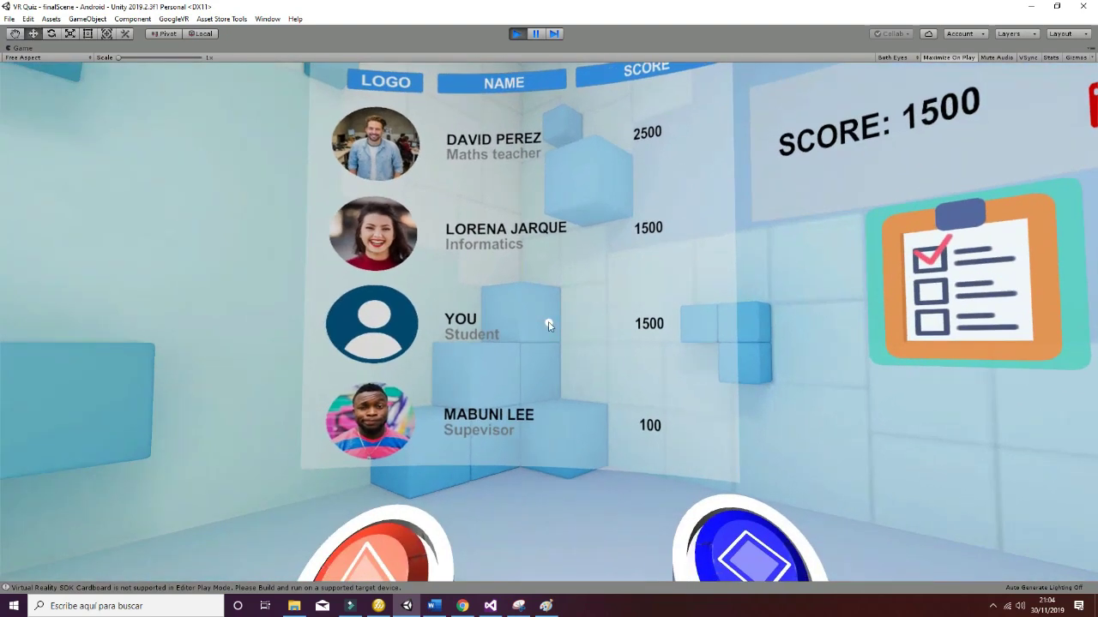
key("alt")
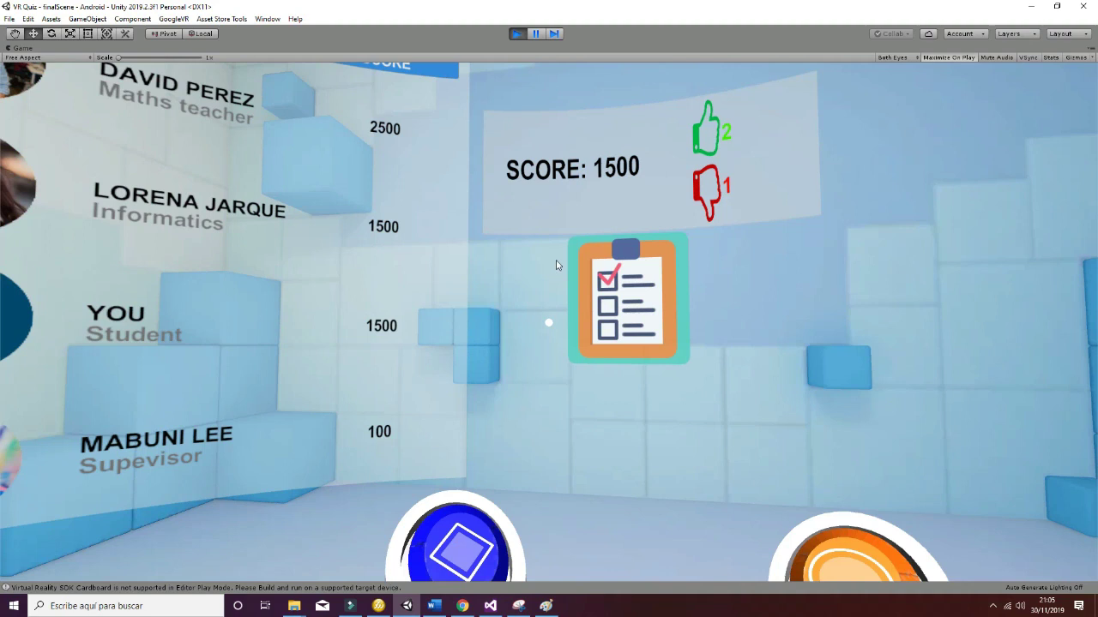
left_click(517, 33)
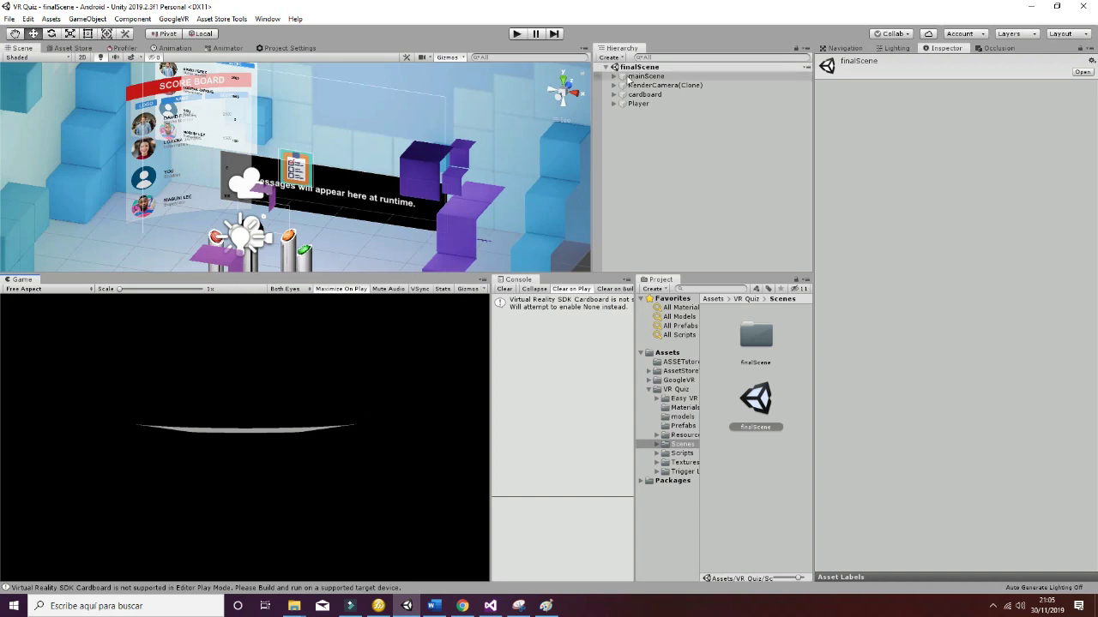
Step: Examine the contents of the cardboard, Player, RenderCamera(Clone) and mainScene groups in the scene hierarchy
left_click(613, 95)
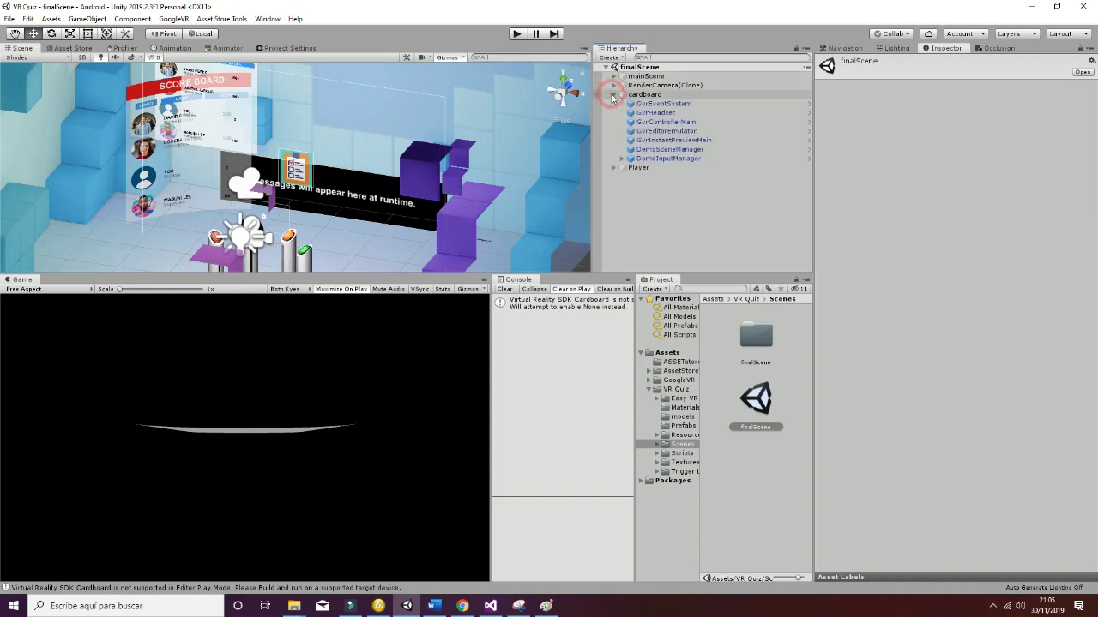
left_click(614, 94)
left_click(614, 104)
left_click(613, 104)
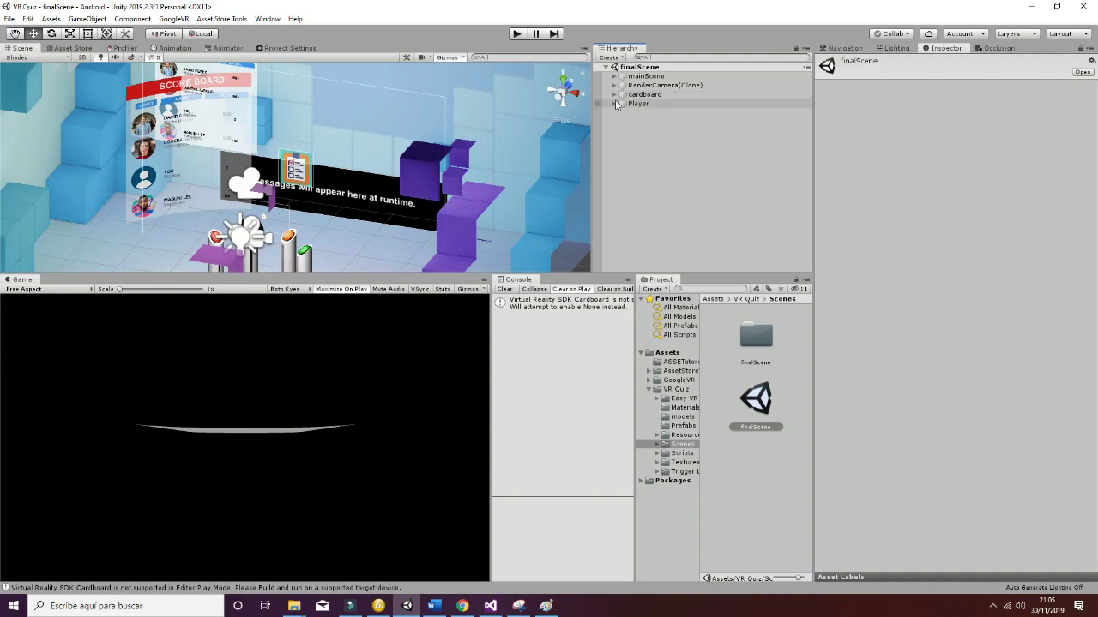
left_click(614, 86)
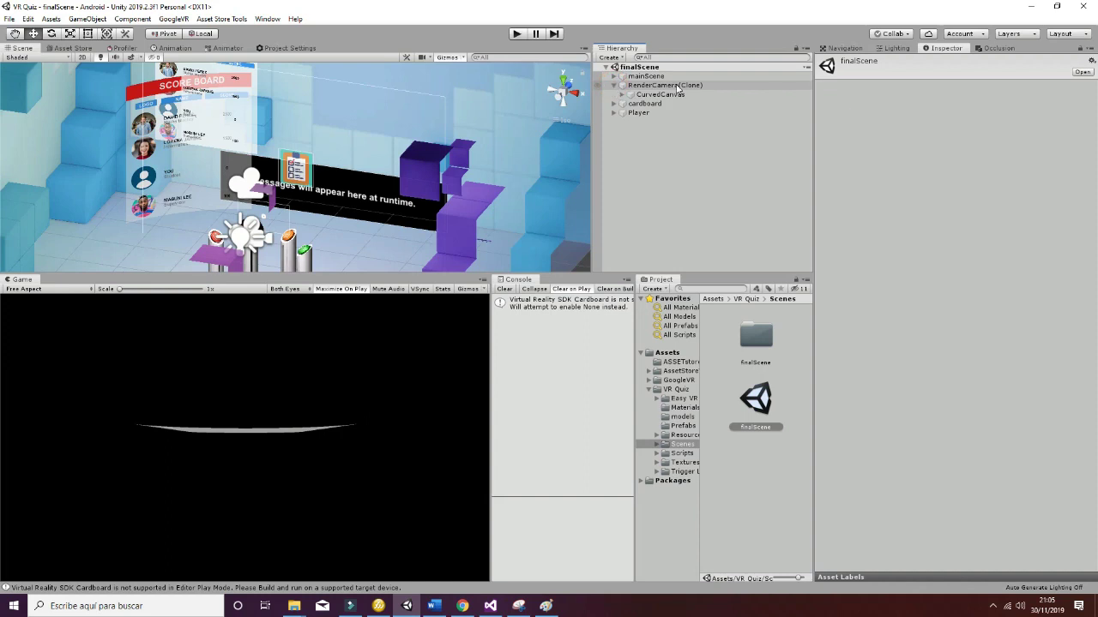
left_click(614, 76)
scroll(403, 178, "up", 4)
left_click_drag(403, 178, 424, 219)
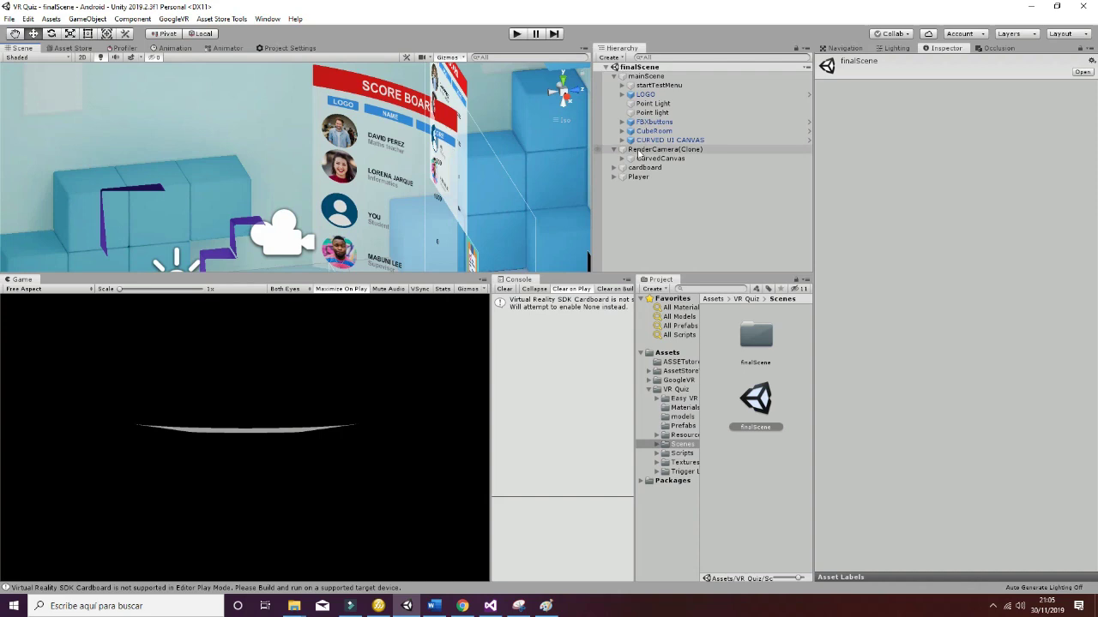
Step: Inspect the component settings of CURVED UI CANVAS and its child SCORE_BOARD, with a closer view of the board
left_click(673, 139)
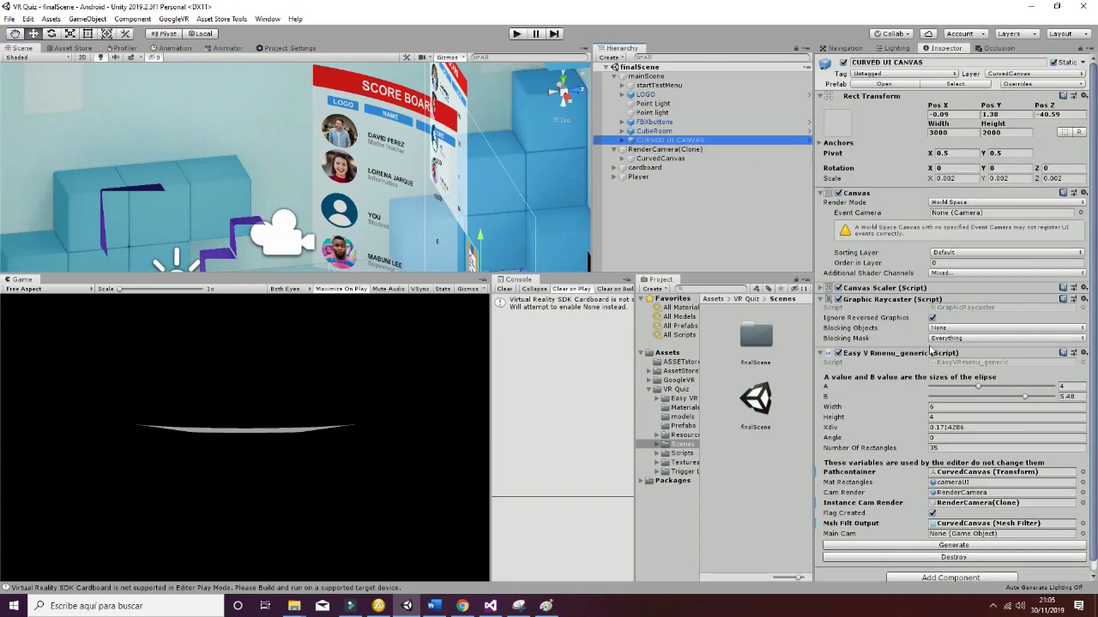
scroll(896, 412, "down", 1)
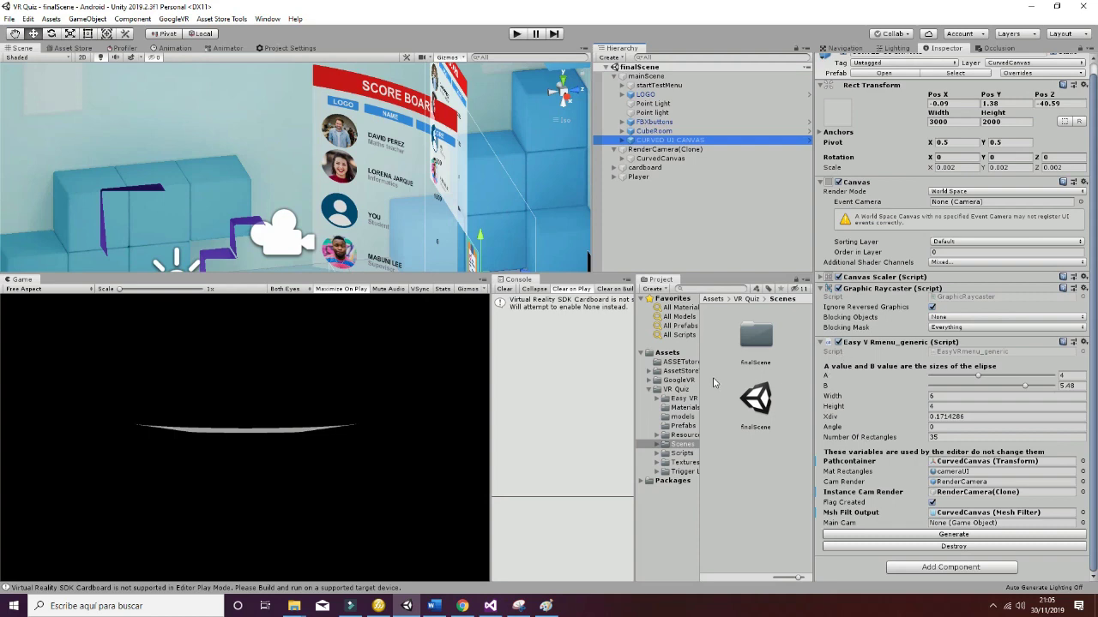
left_click(623, 141)
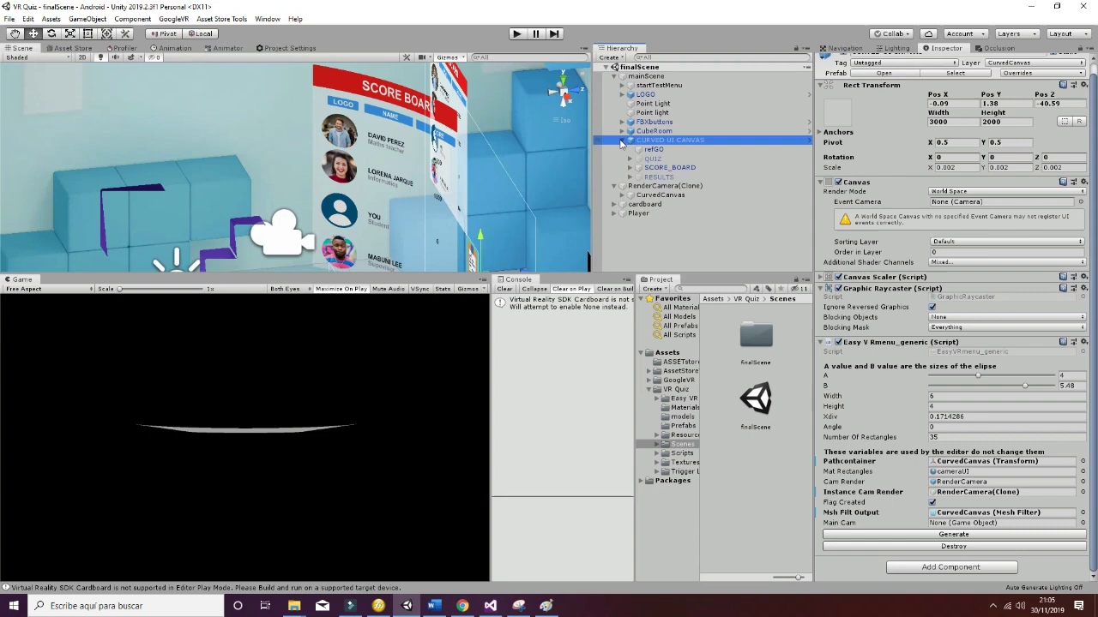
left_click(658, 168)
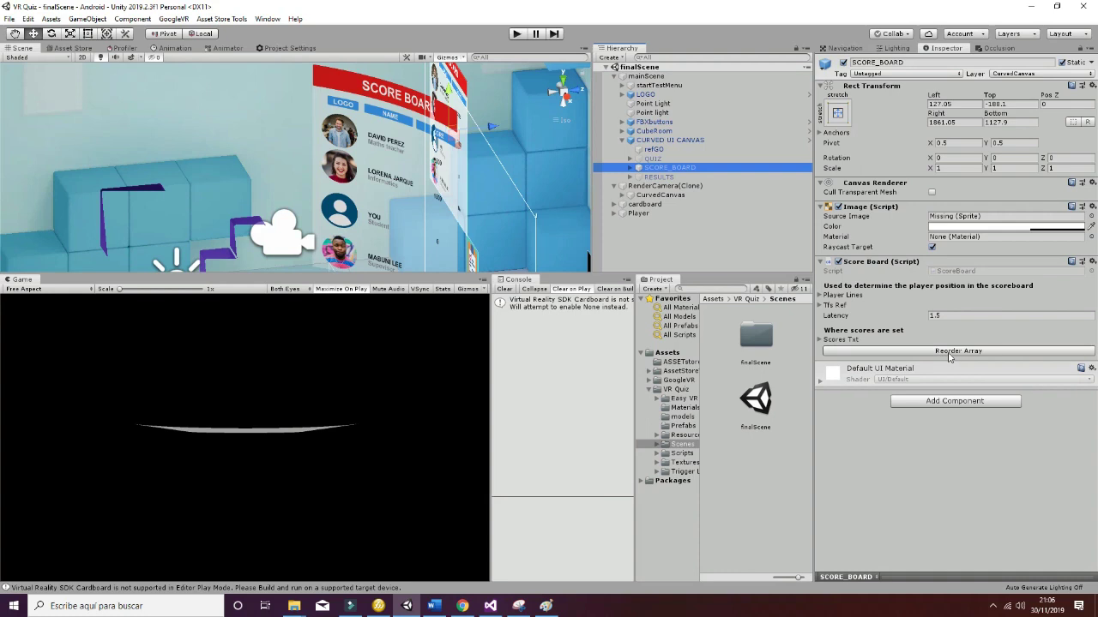
left_click_drag(446, 228, 497, 158)
scroll(496, 159, "up", 3)
scroll(496, 155, "up", 4)
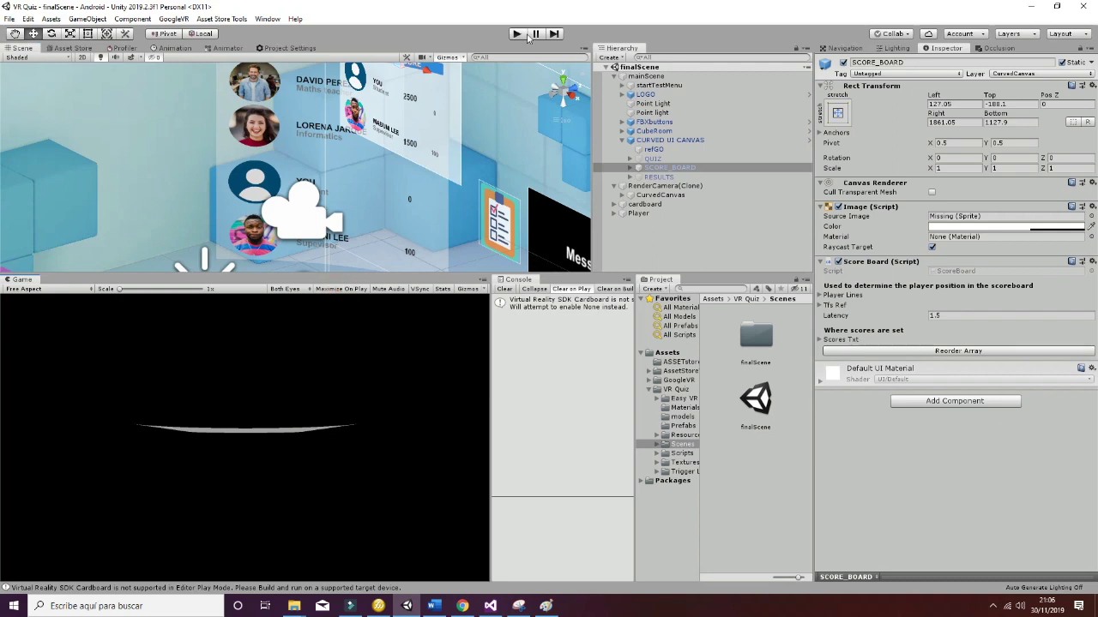
Step: Run the scene and set the SCORE text of line (1) under SCORE_BOARD to 3000
left_click(520, 35)
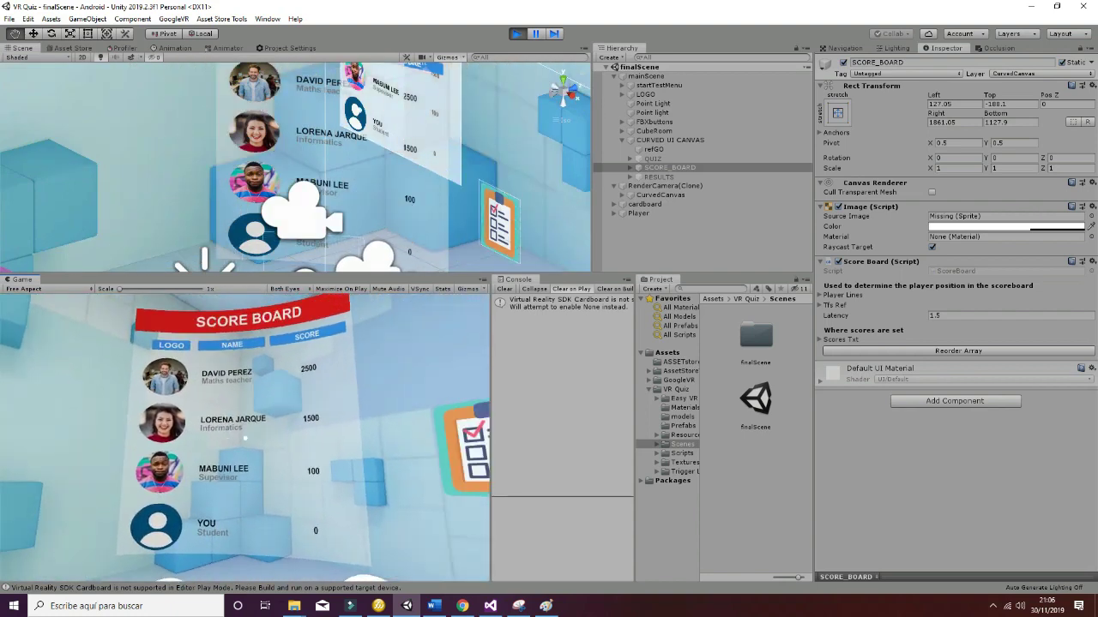
left_click(669, 168)
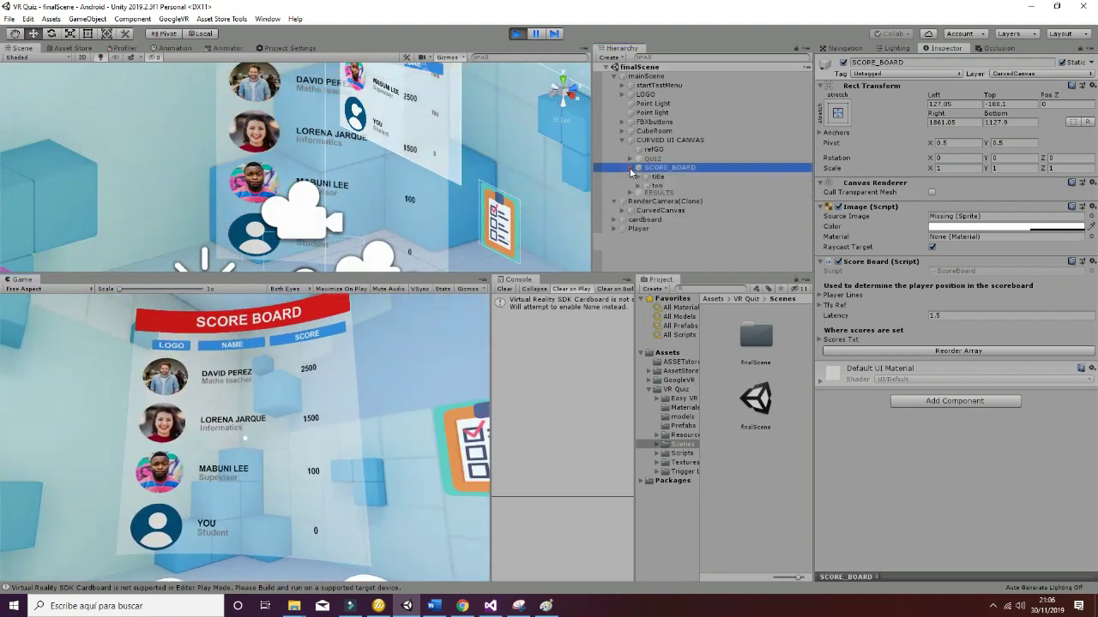
left_click(630, 167)
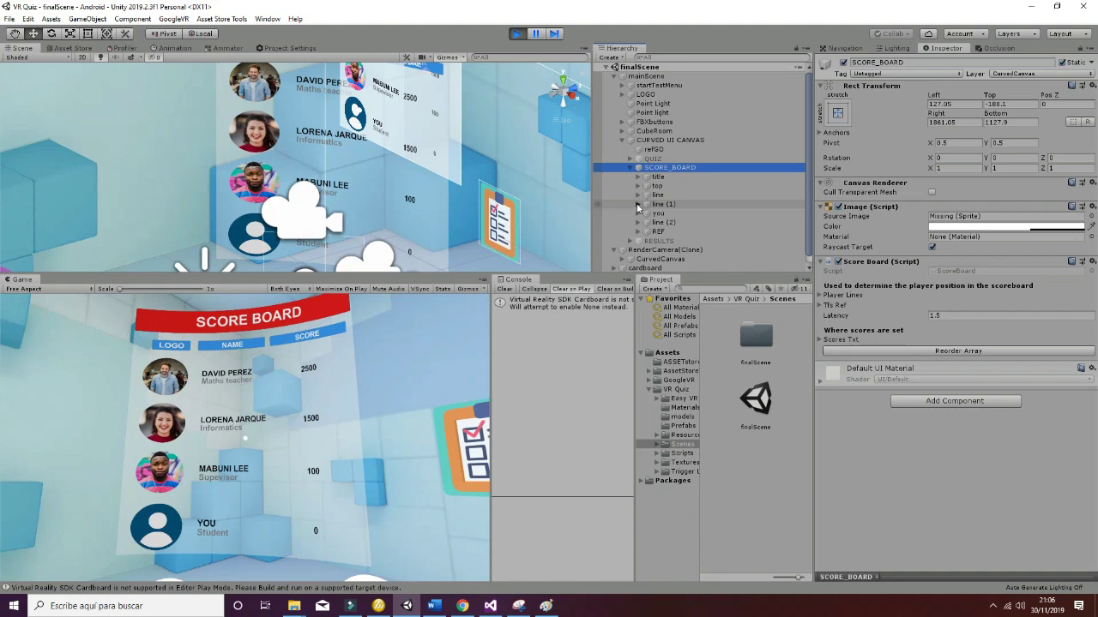
left_click(638, 204)
left_click(646, 240)
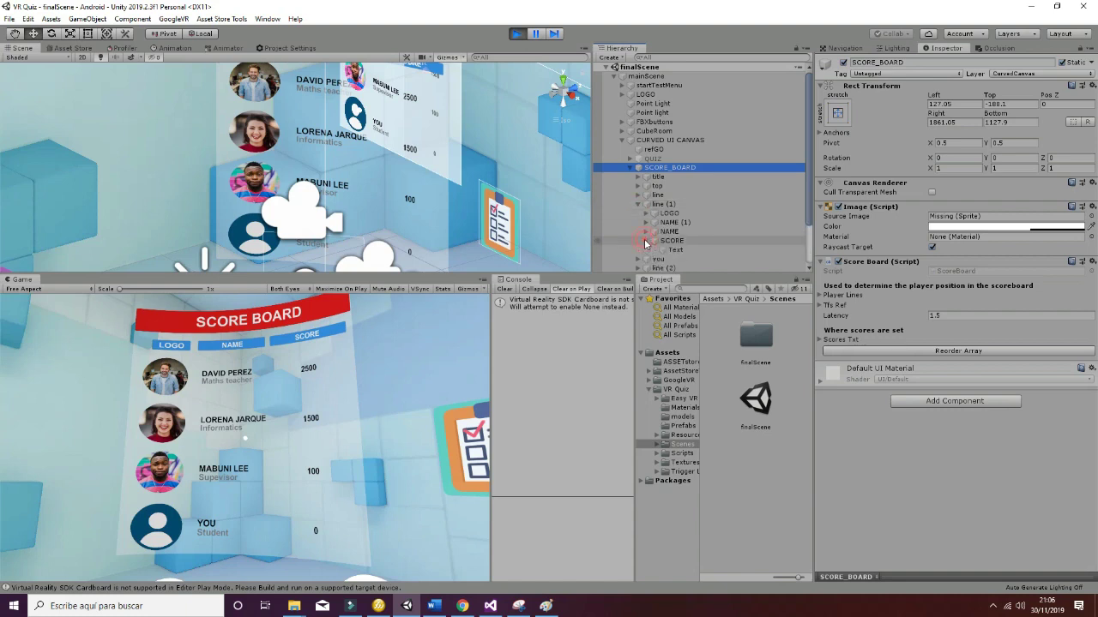
left_click(678, 250)
left_click(855, 226)
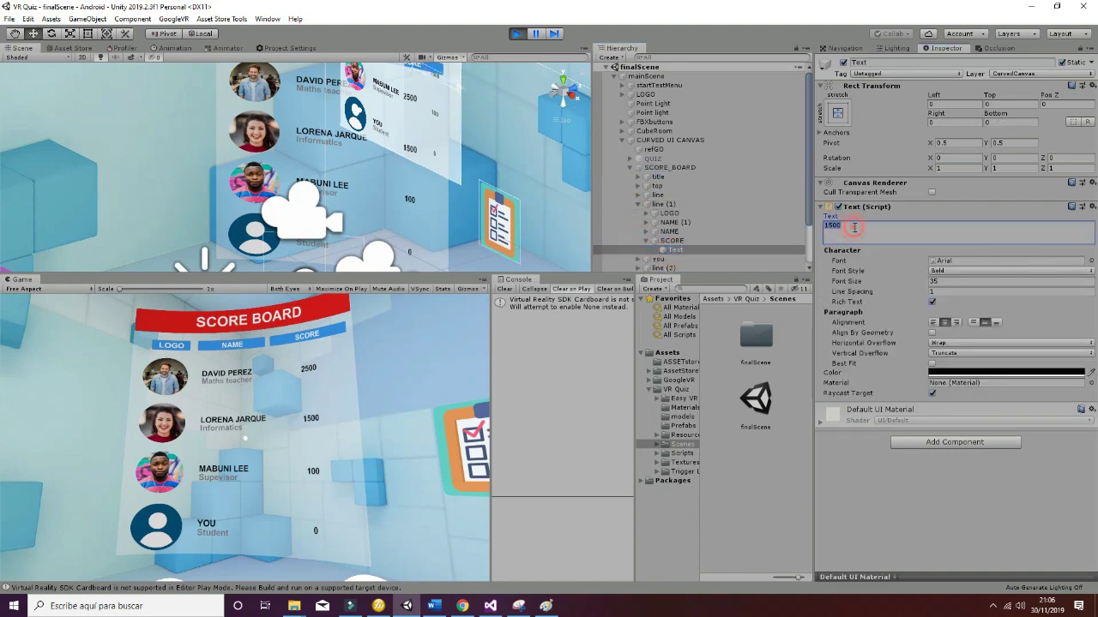
type("3000")
Step: Reorder the player lines with SCORE_BOARD's Reorder Array function, and collapse its hierarchy entries
left_click(669, 167)
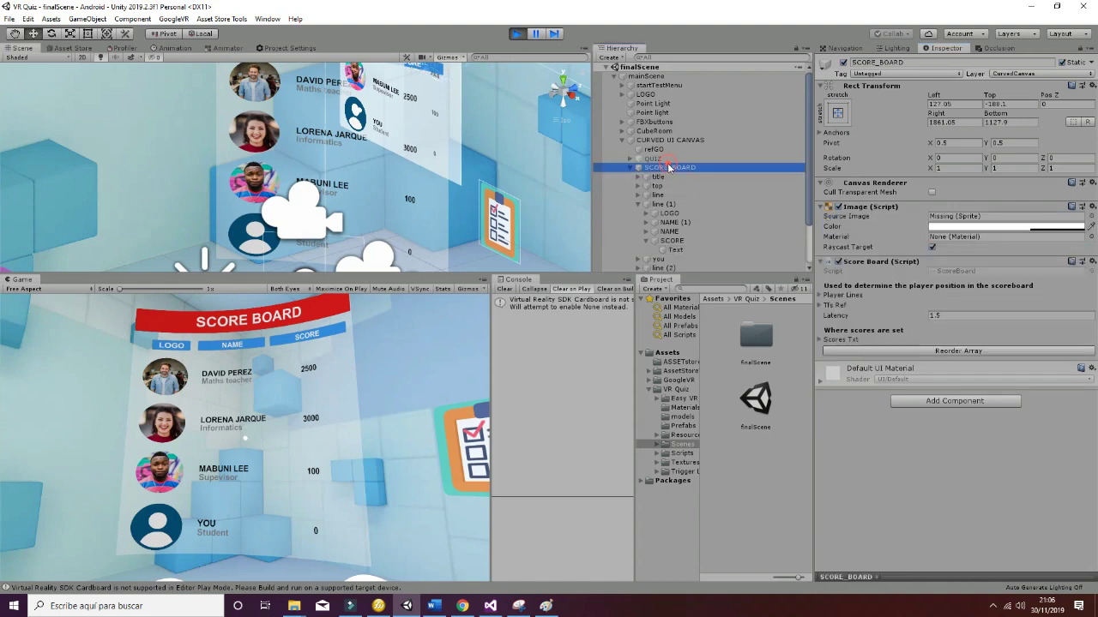
left_click(944, 352)
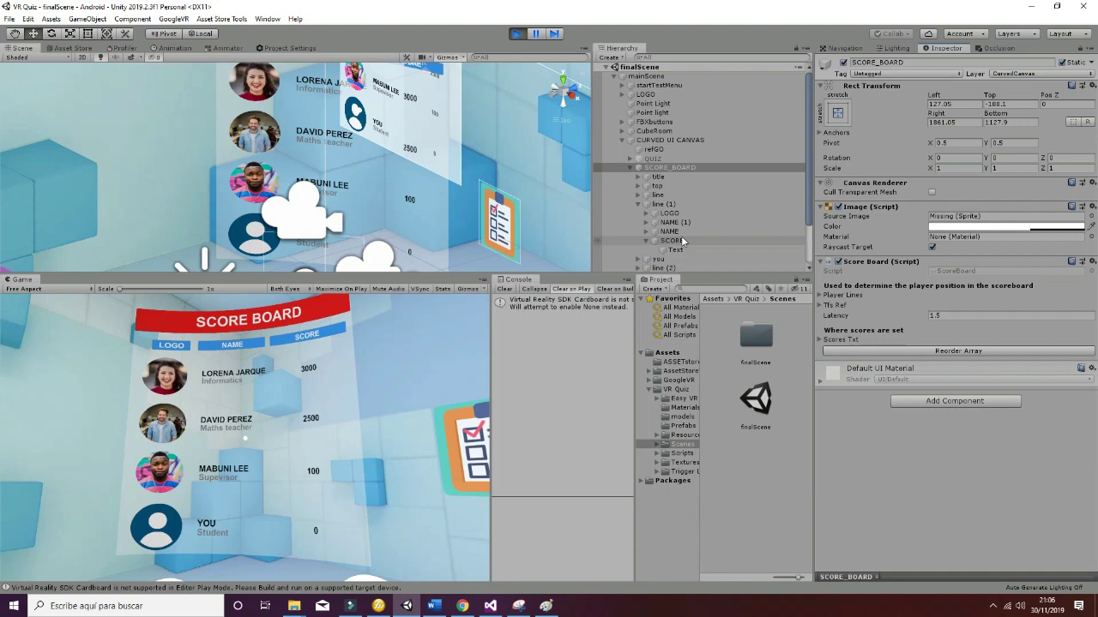
left_click(638, 205)
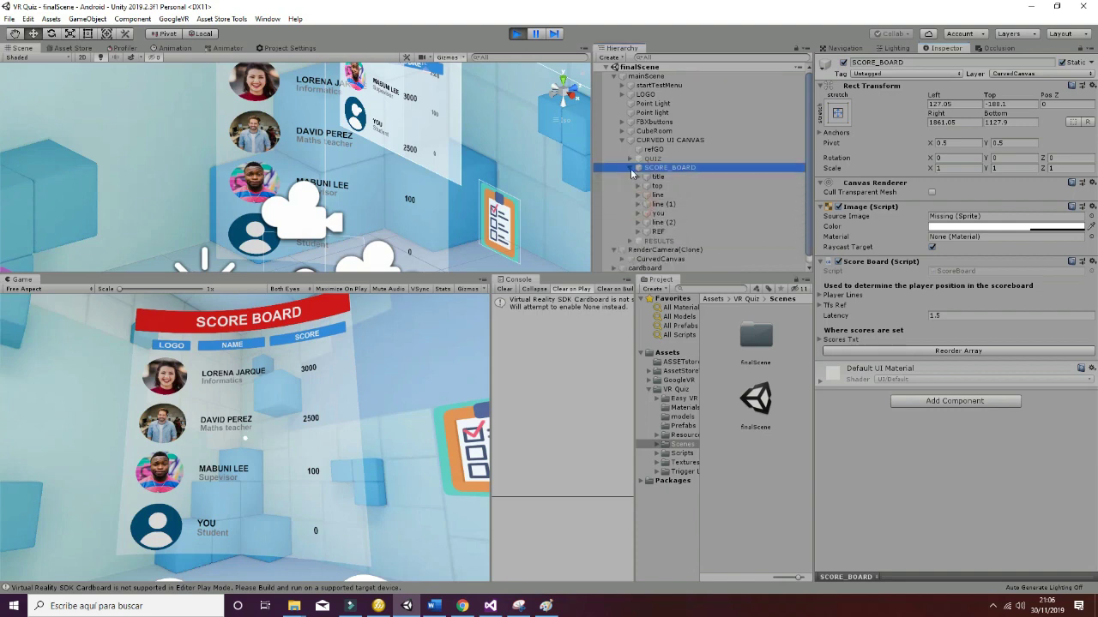
left_click(630, 168)
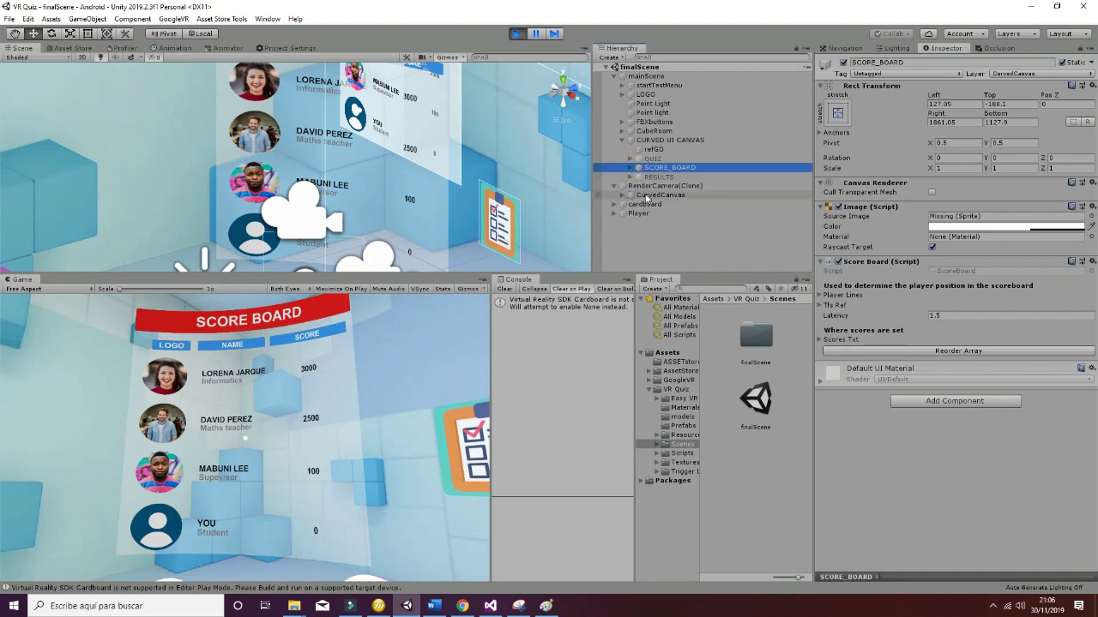
Step: Examine the QUIZ object's script settings, including question time, text file names, data arrays and display references
left_click(657, 159)
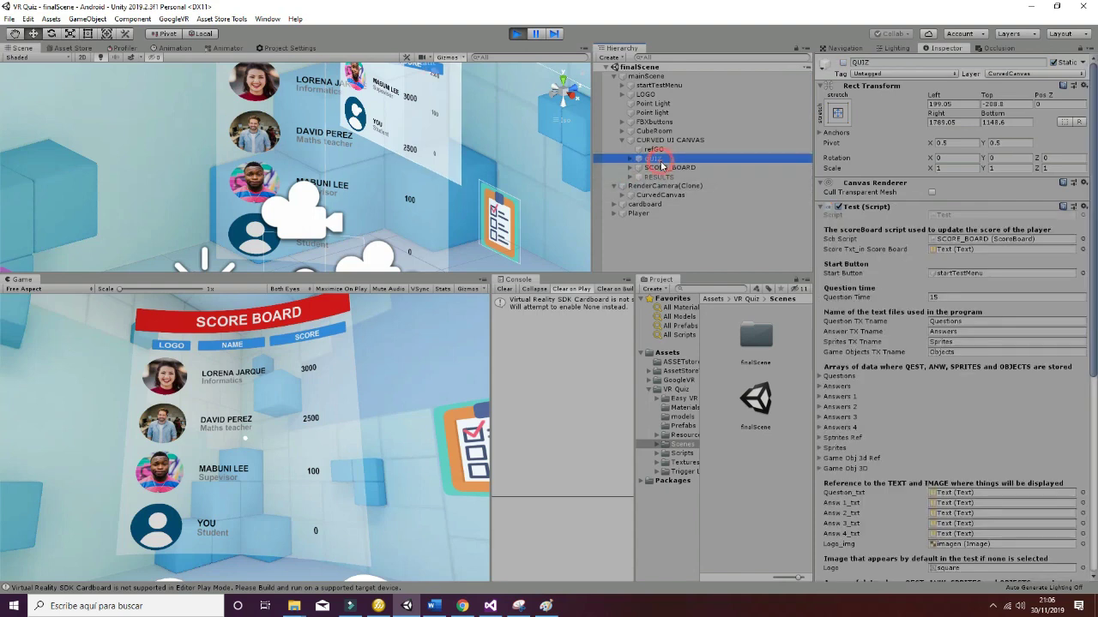
scroll(1025, 355, "down", 5)
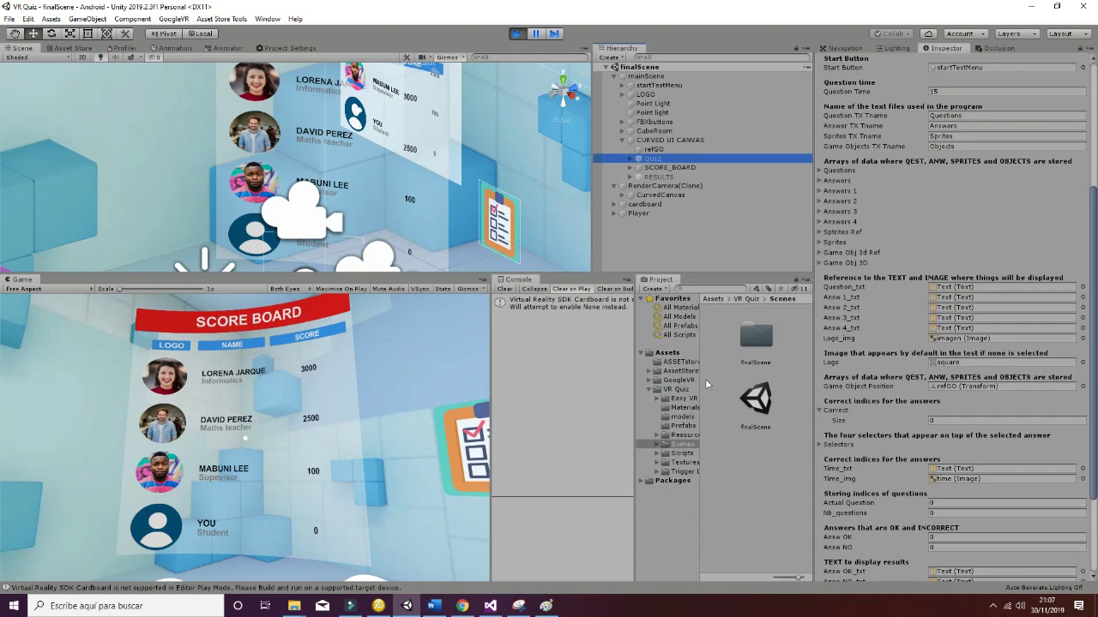
scroll(923, 242, "up", 5)
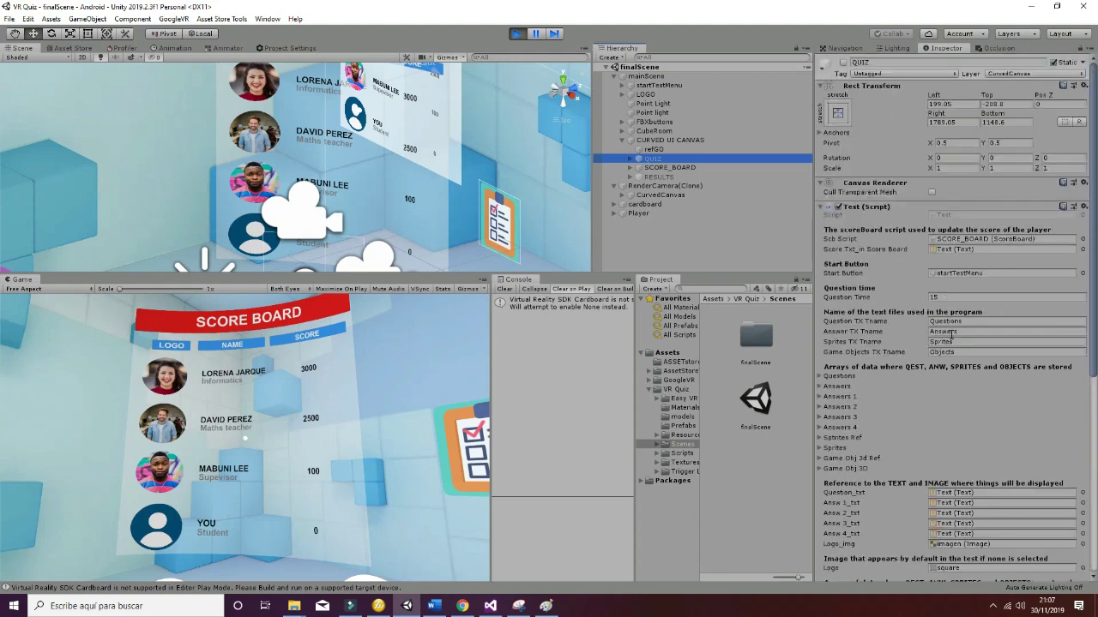
scroll(885, 249, "down", 3)
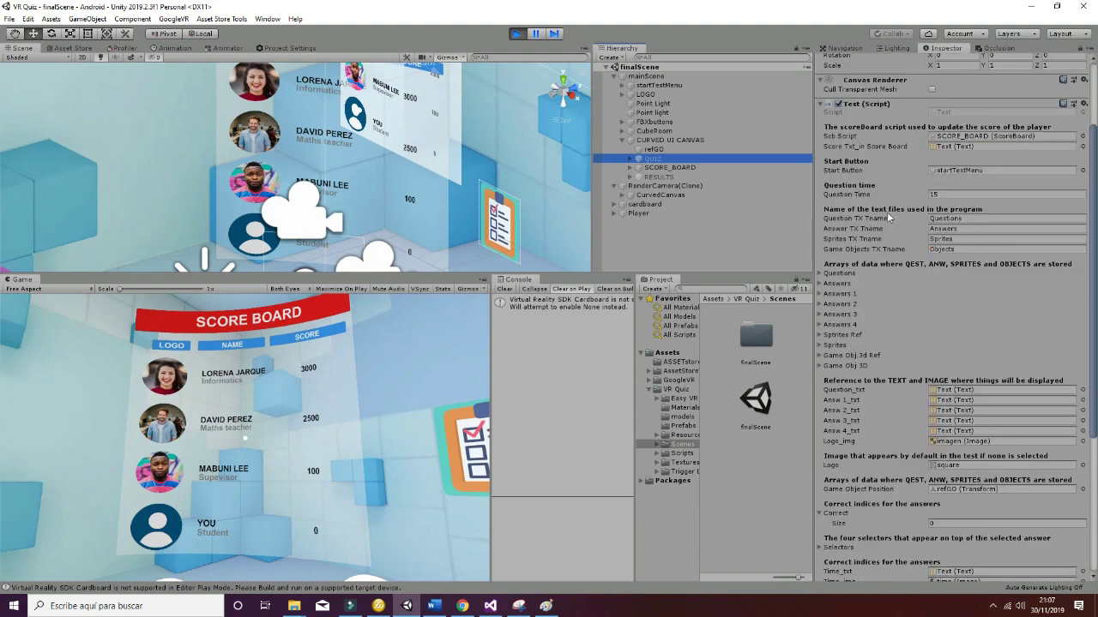